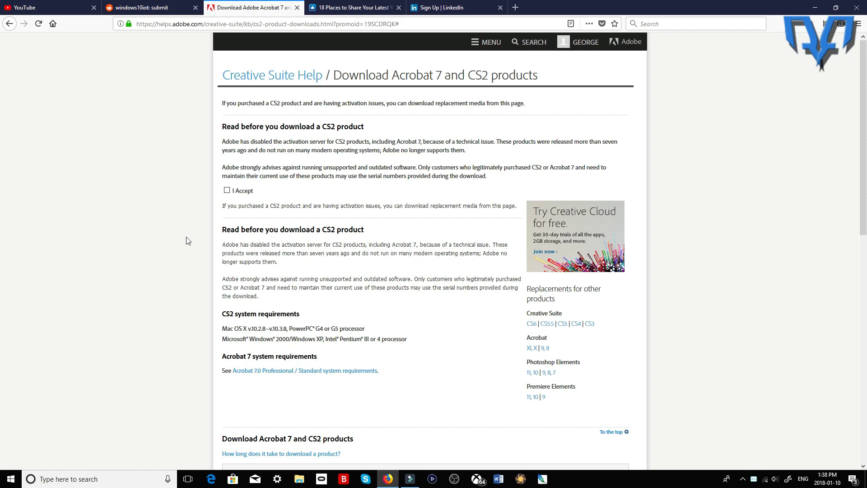
pyautogui.scroll(-2, 202, 158)
pyautogui.scroll(-3, 201, 178)
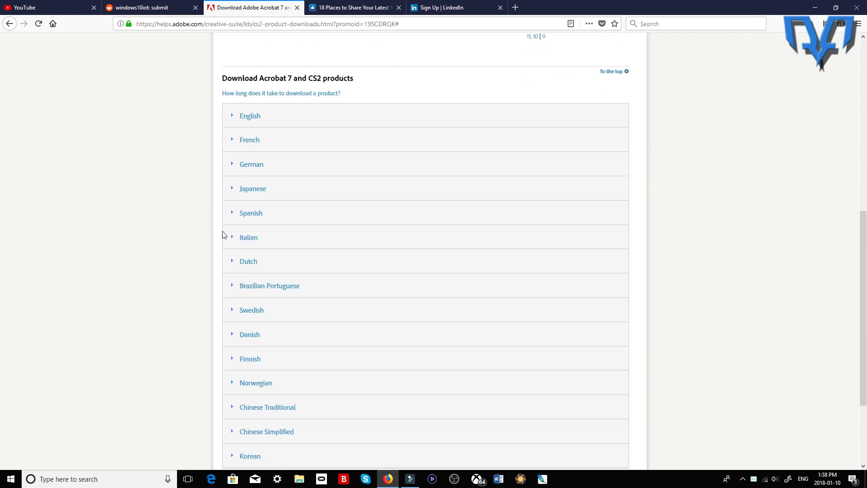
pyautogui.scroll(5, 226, 236)
pyautogui.scroll(-3, 295, 340)
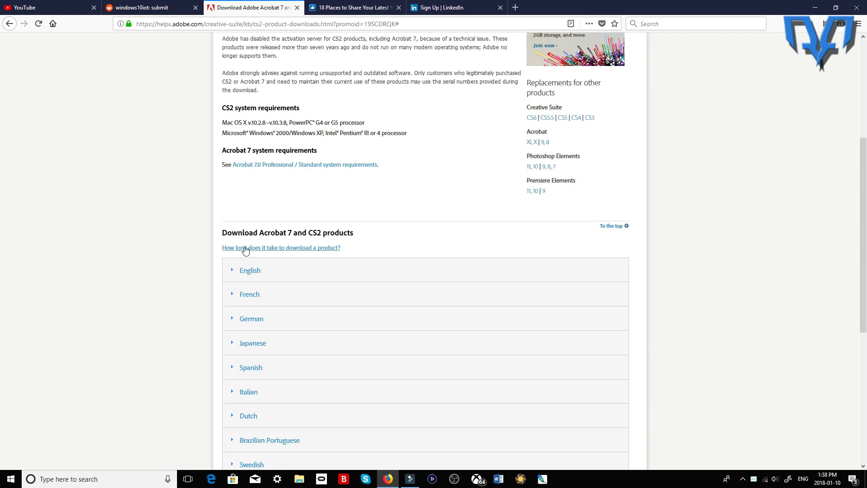
# - Expand the English downloads table and start downloading PhSp_CS2_English.exe for Windows
pyautogui.click(249, 279)
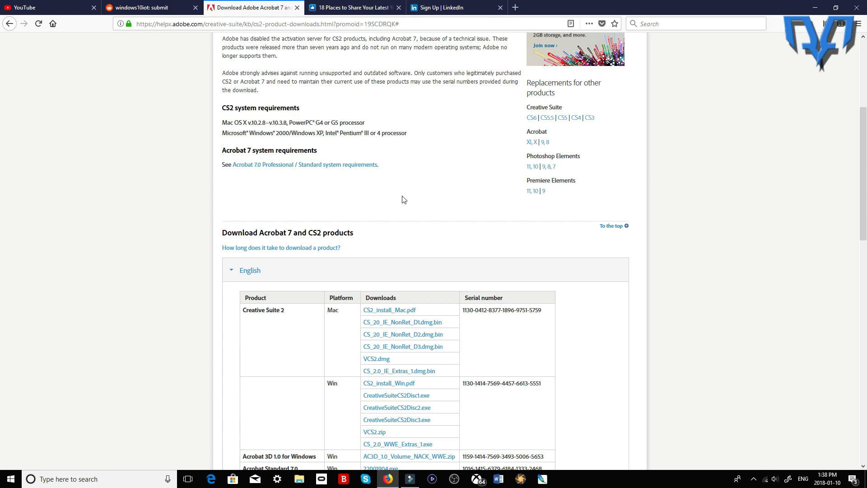
pyautogui.scroll(1, 442, 204)
pyautogui.scroll(4, 441, 203)
pyautogui.scroll(-7, 294, 176)
pyautogui.scroll(-8, 320, 368)
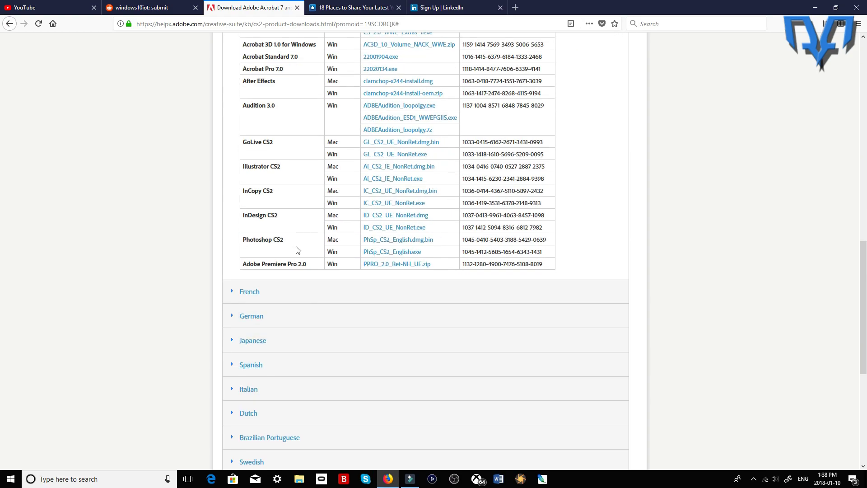
# - Save PhSp_CS2_English.exe from Firefox's download prompt
pyautogui.click(394, 255)
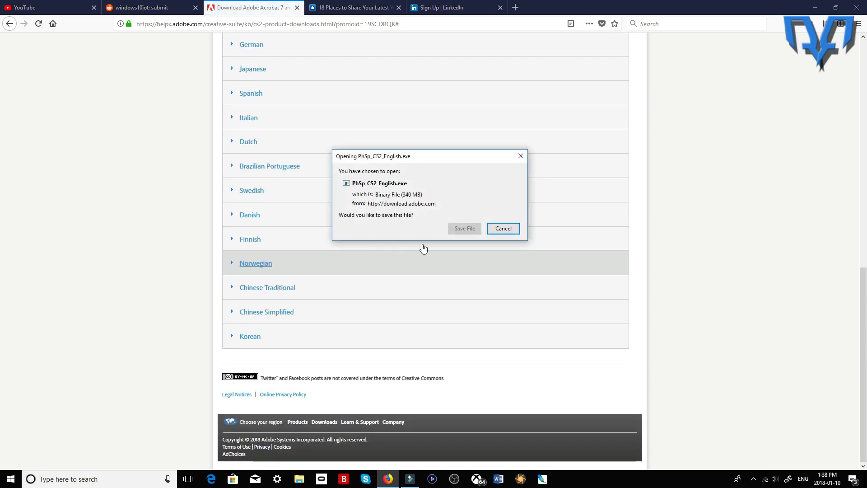
pyautogui.click(472, 230)
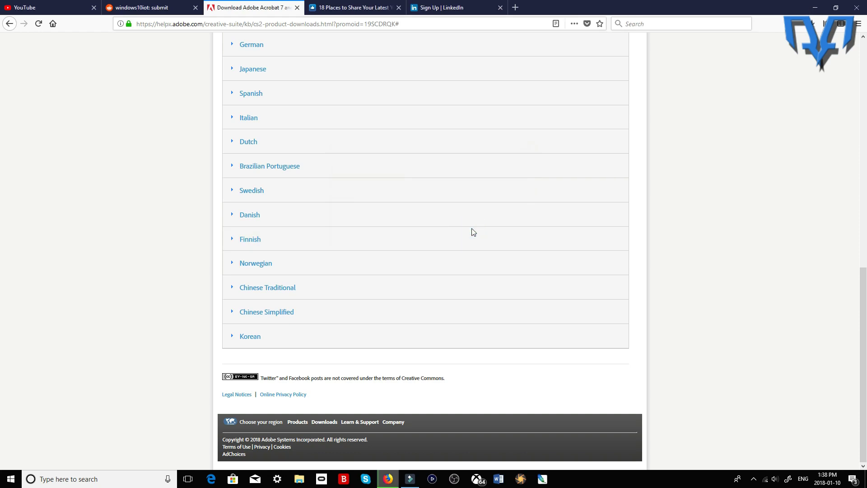
pyautogui.scroll(10, 472, 244)
pyautogui.scroll(5, 576, 203)
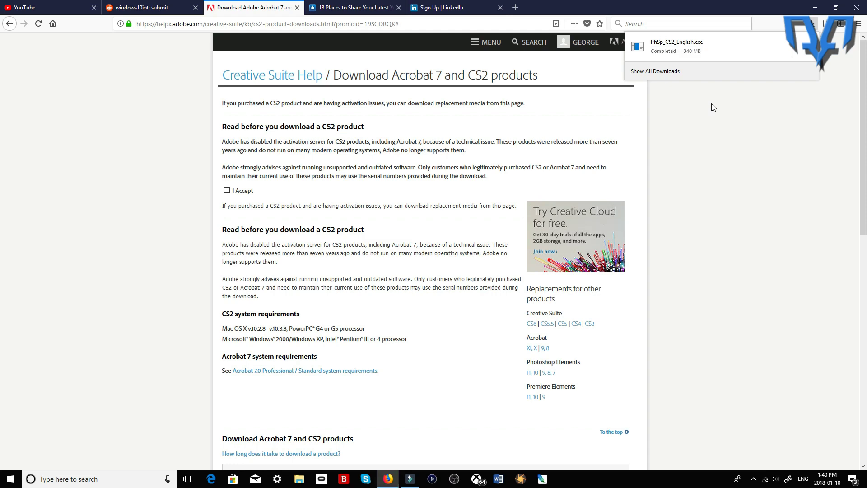
# - Open the Documents folder holding the download and run PhSp_CS2_English
pyautogui.click(801, 53)
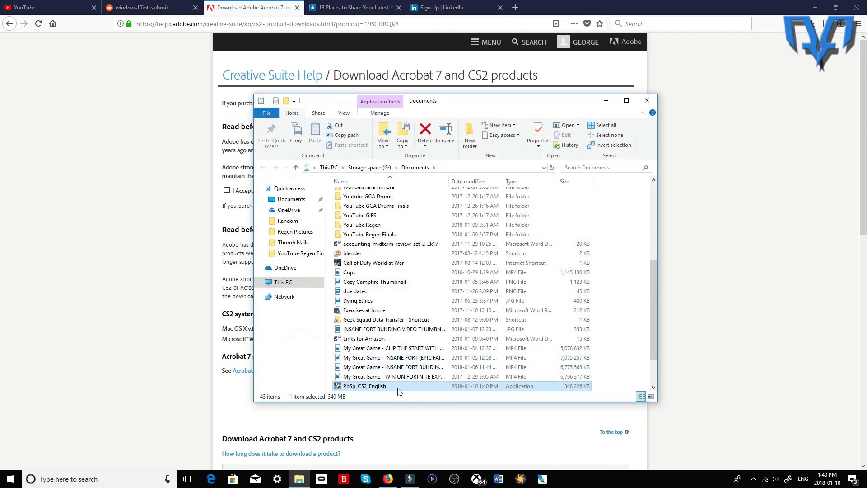
pyautogui.scroll(-1, 402, 382)
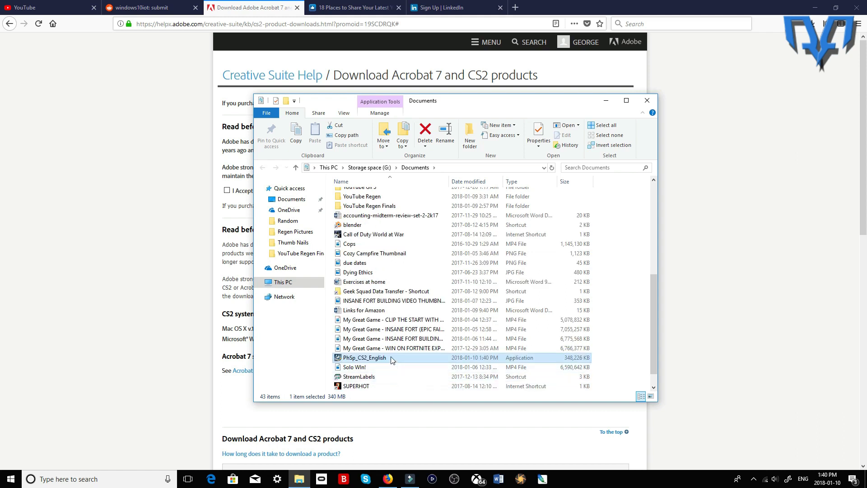
pyautogui.doubleClick(391, 359)
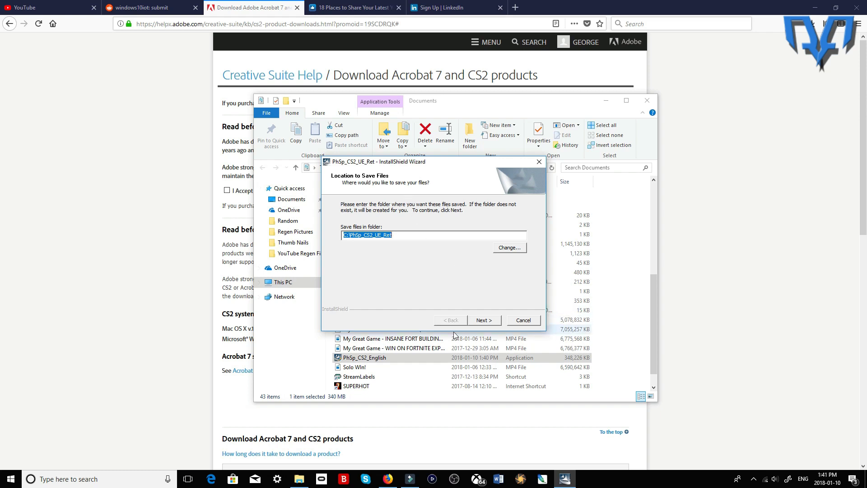
# - Extract the files to C:\PhSp_CS2_UE_Ret, overwriting the existing copies
pyautogui.click(495, 324)
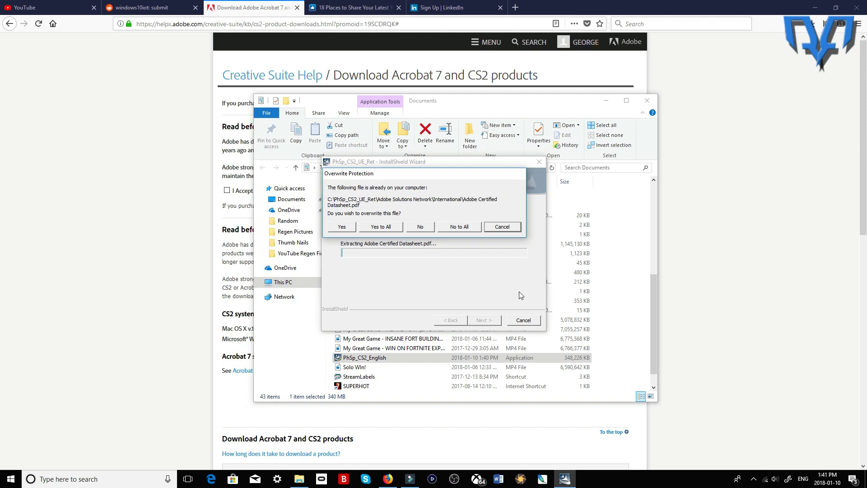
pyautogui.click(381, 226)
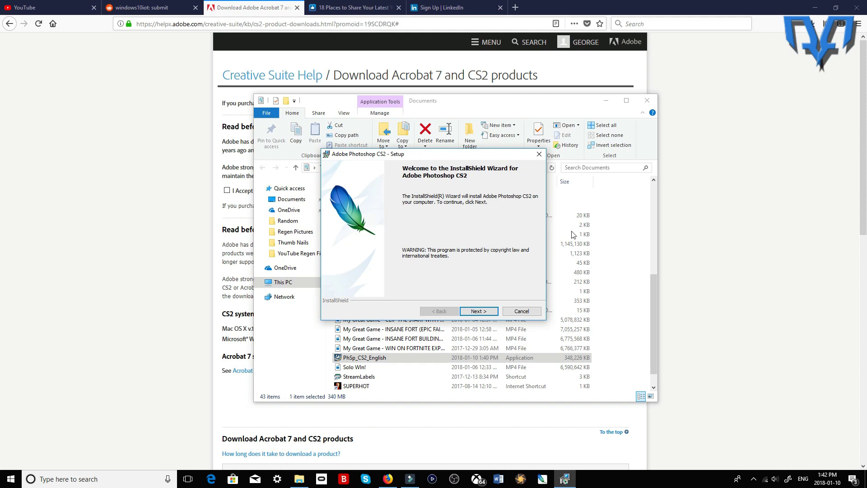
# - Accept the license agreement and move the setup and file windows aside
pyautogui.click(487, 312)
pyautogui.scroll(-2, 450, 323)
pyautogui.scroll(-4, 502, 285)
pyautogui.scroll(-2, 570, 226)
pyautogui.scroll(-2, 561, 248)
pyautogui.scroll(-3, 561, 249)
pyautogui.click(511, 320)
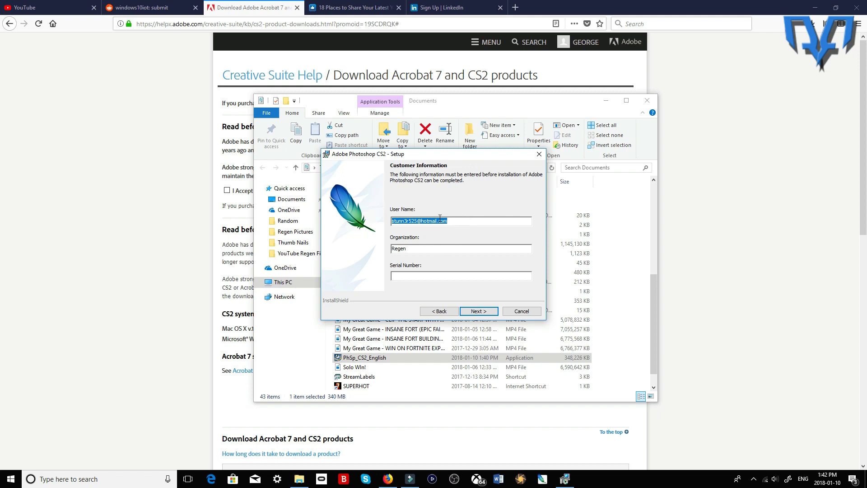
pyautogui.moveTo(447, 154); pyautogui.dragTo(577, 214)
pyautogui.moveTo(500, 111); pyautogui.dragTo(230, 324)
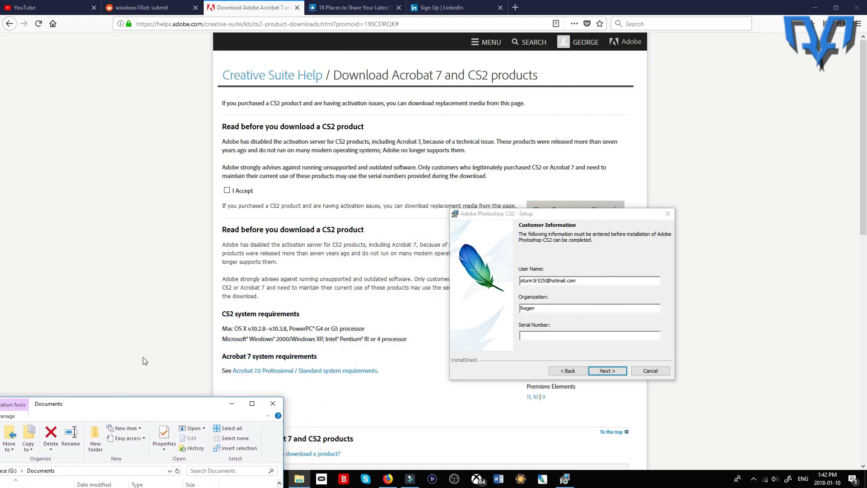
pyautogui.scroll(-4, 352, 224)
pyautogui.scroll(-2, 353, 224)
pyautogui.scroll(-1, 330, 91)
# - Copy the Photoshop CS2 Win serial from the Adobe page into Serial Number
pyautogui.click(330, 73)
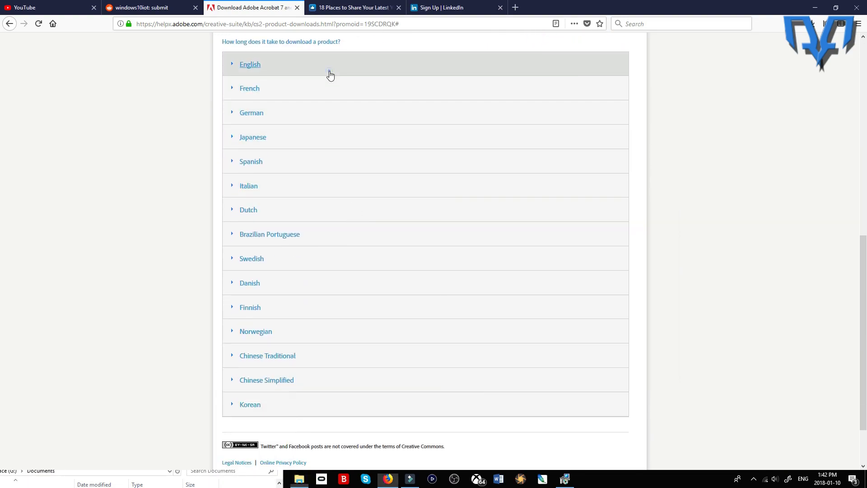
pyautogui.scroll(-5, 373, 136)
pyautogui.scroll(-1, 434, 216)
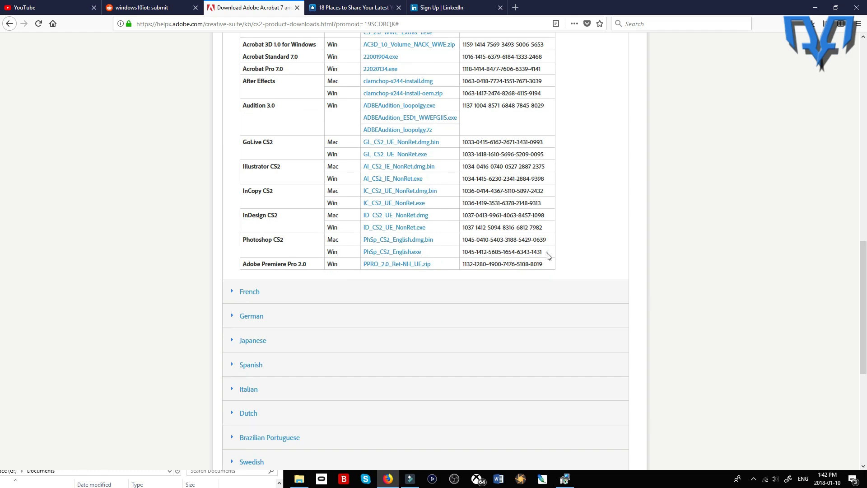
pyautogui.moveTo(546, 255); pyautogui.dragTo(460, 251)
pyautogui.hotkey('ctrl', 'c')
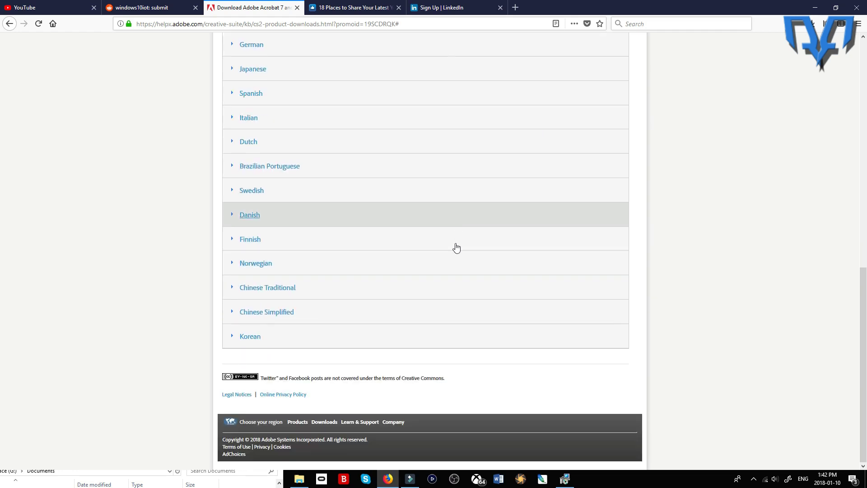
pyautogui.scroll(4, 407, 244)
pyautogui.click(367, 252)
pyautogui.scroll(-2, 505, 249)
pyautogui.scroll(-3, 505, 249)
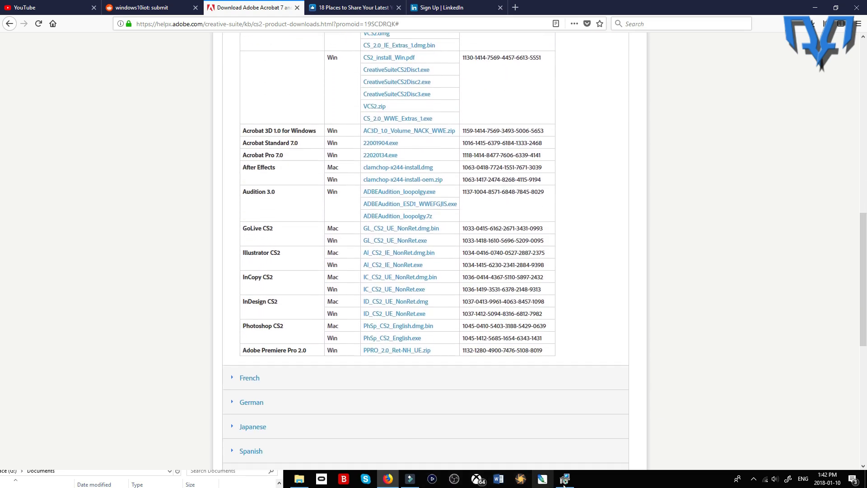
pyautogui.click(565, 480)
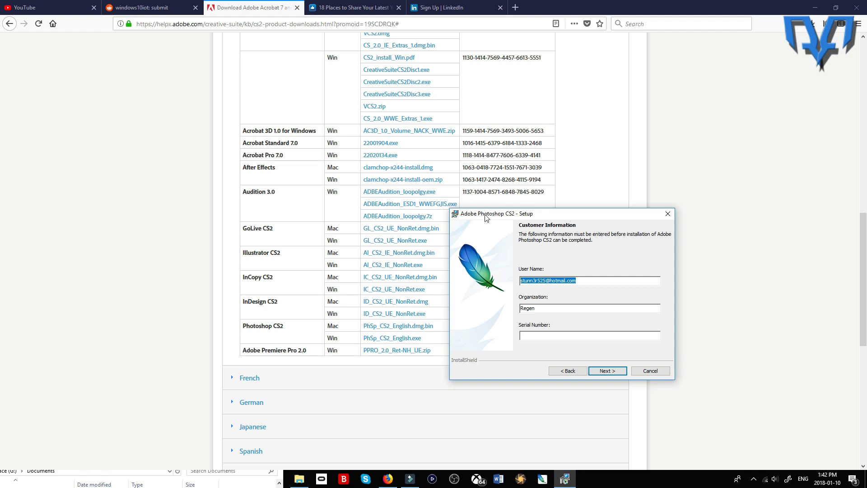
pyautogui.moveTo(485, 217); pyautogui.dragTo(175, 51)
pyautogui.click(274, 168)
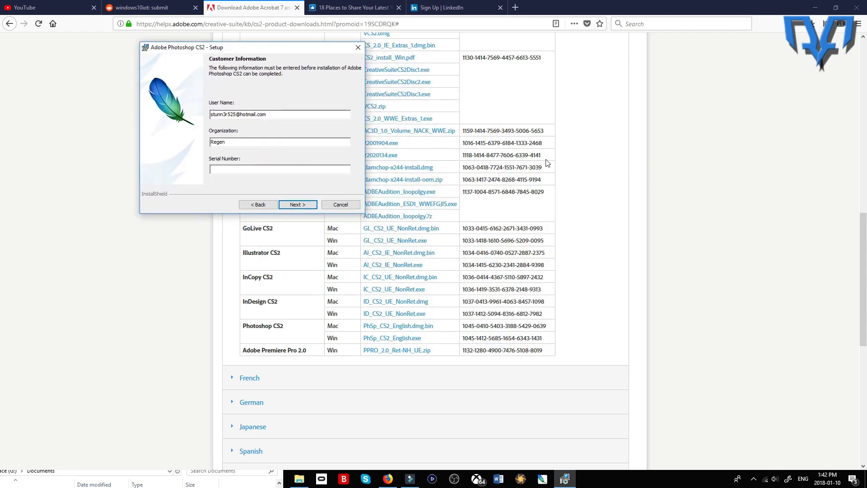
pyautogui.hotkey('ctrl', 'v')
pyautogui.moveTo(312, 171); pyautogui.dragTo(203, 173)
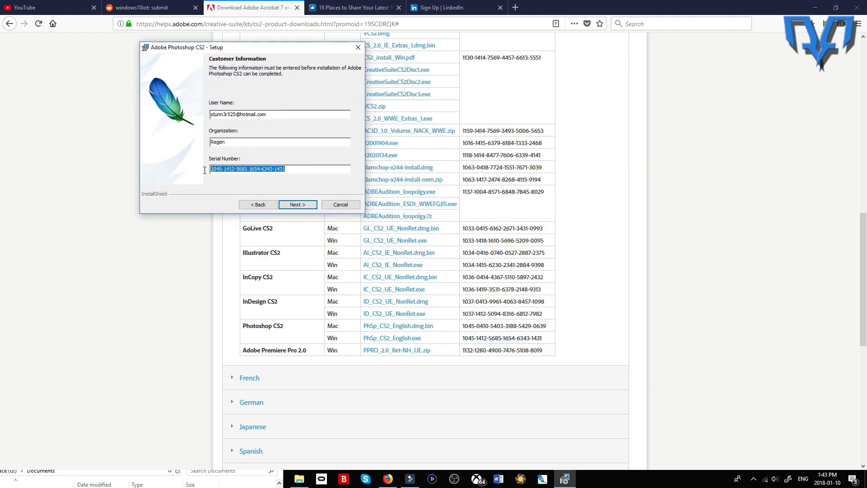
# - Keep the default destination folder and file associations, and start the installation
pyautogui.click(296, 205)
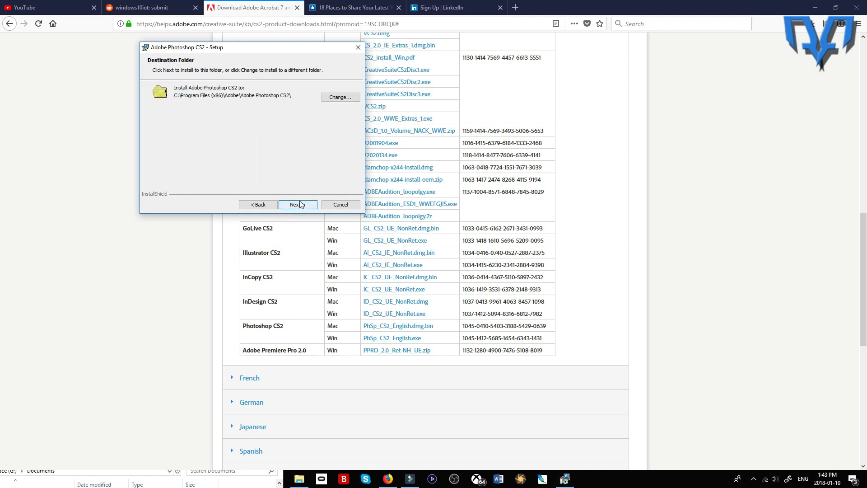
pyautogui.click(300, 204)
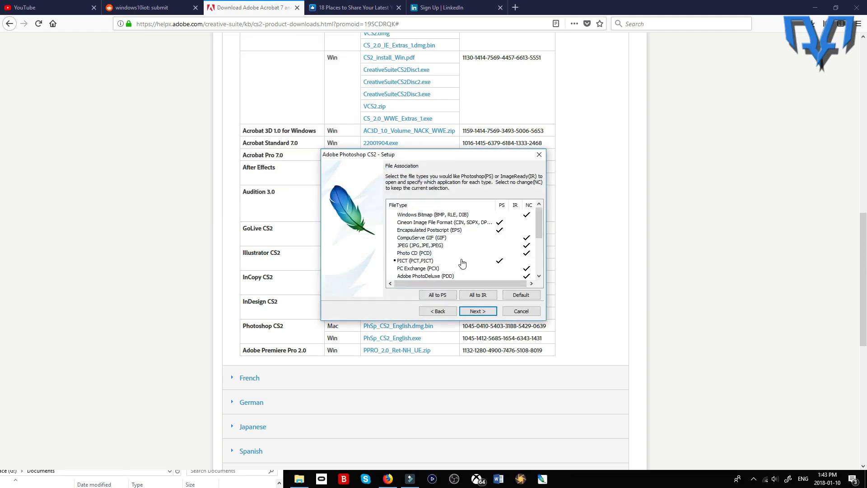
pyautogui.scroll(-3, 463, 263)
pyautogui.scroll(3, 462, 263)
pyautogui.click(473, 312)
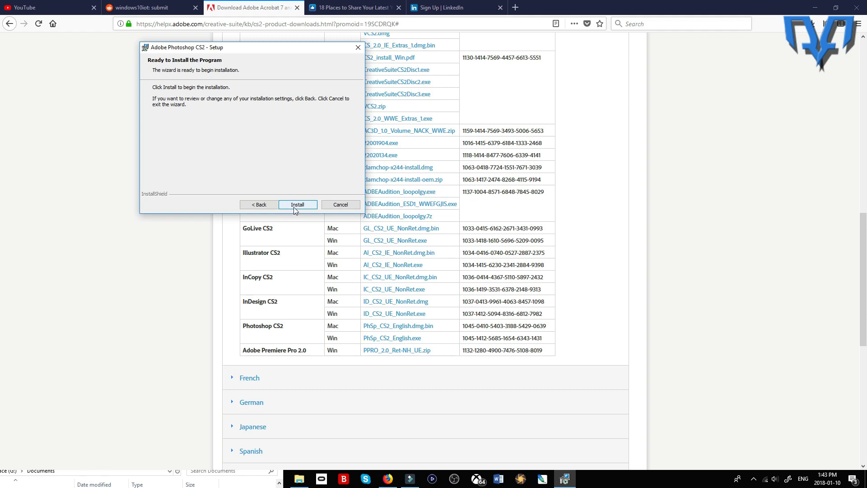
pyautogui.click(294, 207)
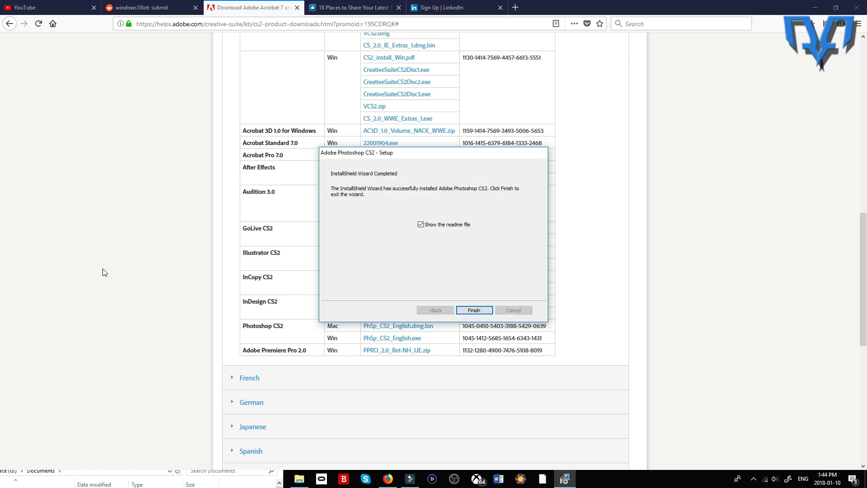
# - Finish setup, then close the readme, Firefox and the Documents window
pyautogui.click(476, 311)
pyautogui.scroll(-1, 408, 321)
pyautogui.scroll(-8, 408, 321)
pyautogui.scroll(-10, 408, 321)
pyautogui.scroll(-10, 408, 322)
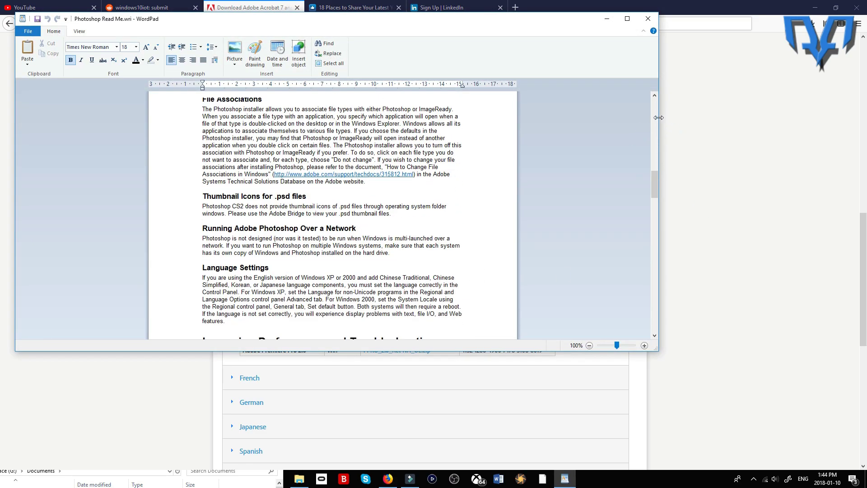
pyautogui.click(655, 19)
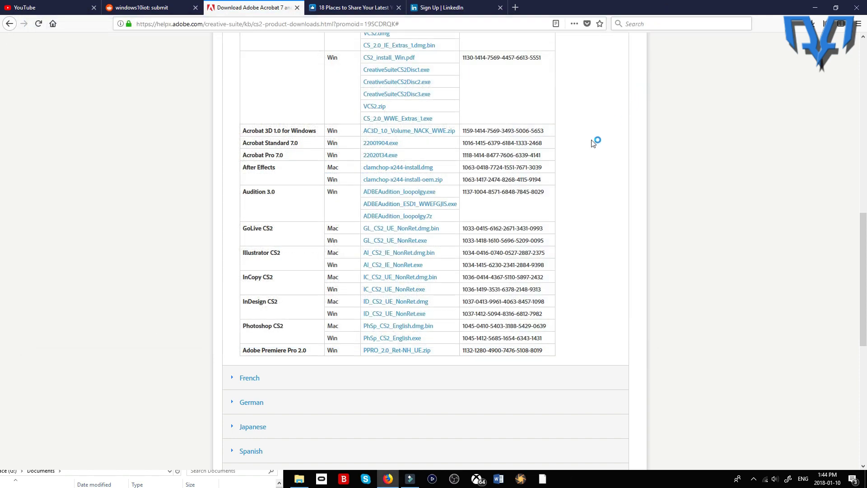
pyautogui.click(814, 7)
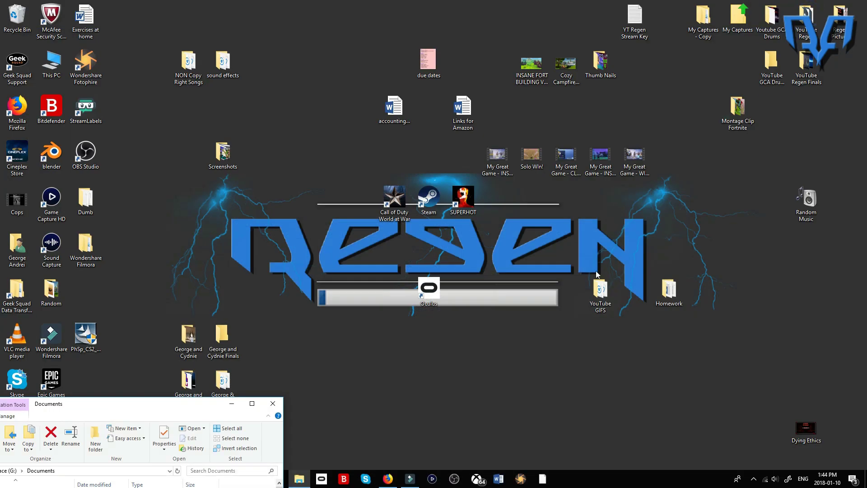
pyautogui.click(273, 405)
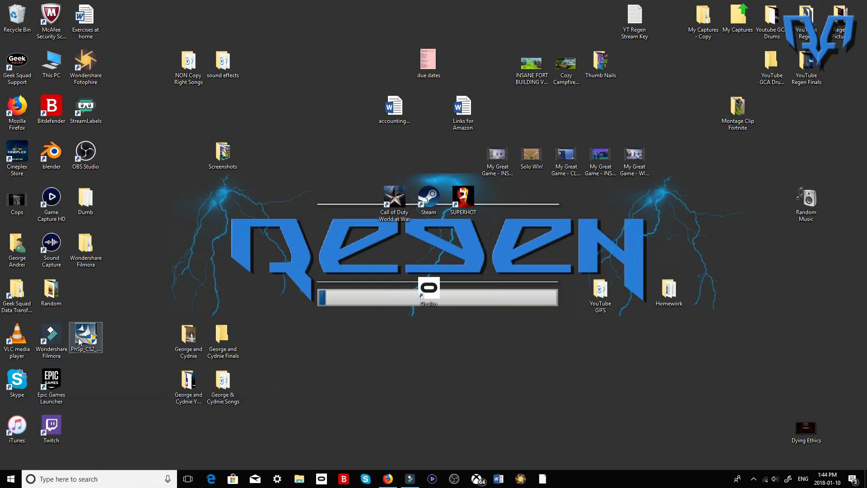
# - Move the PhSp_CS2_English installer into the Dumb folder, replacing the older copy
pyautogui.click(79, 341)
pyautogui.moveTo(100, 346)
pyautogui.mouseDown()
pyautogui.moveTo(173, 219)
pyautogui.moveTo(93, 212)
pyautogui.mouseUp()
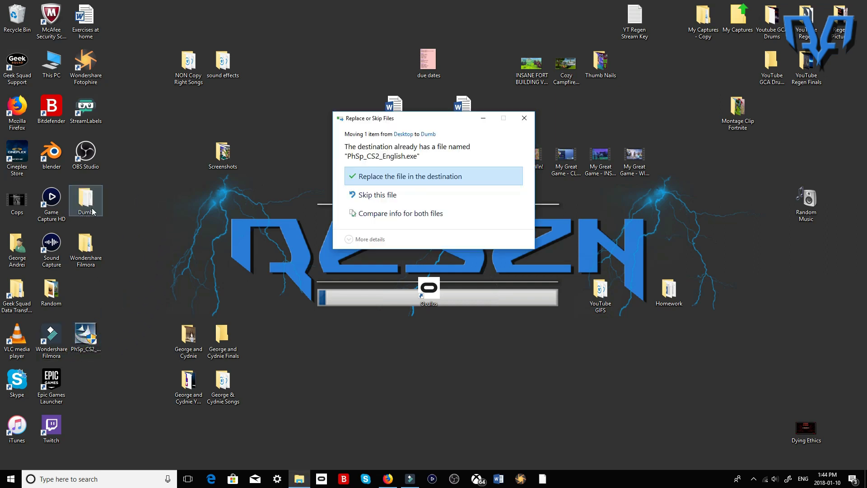
pyautogui.click(452, 176)
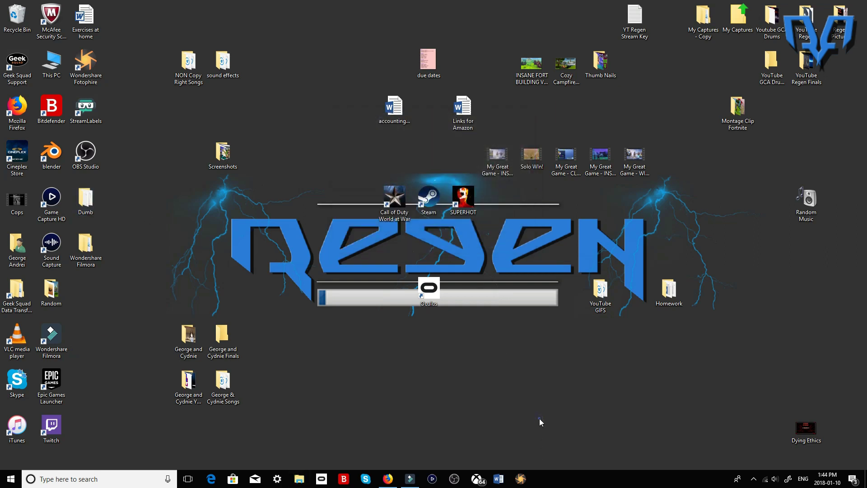
# - Search 'photo' and pin the Adobe Photoshop CS2 result to the taskbar
pyautogui.click(61, 478)
pyautogui.write('photo')
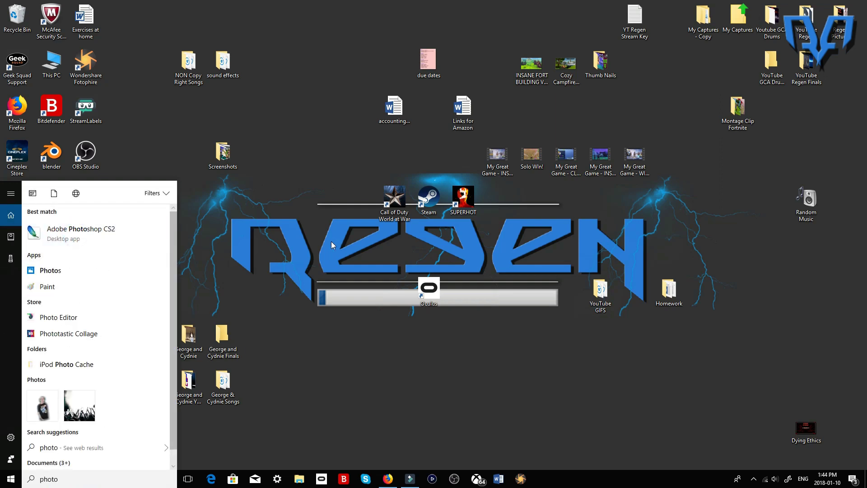
pyautogui.rightClick(111, 229)
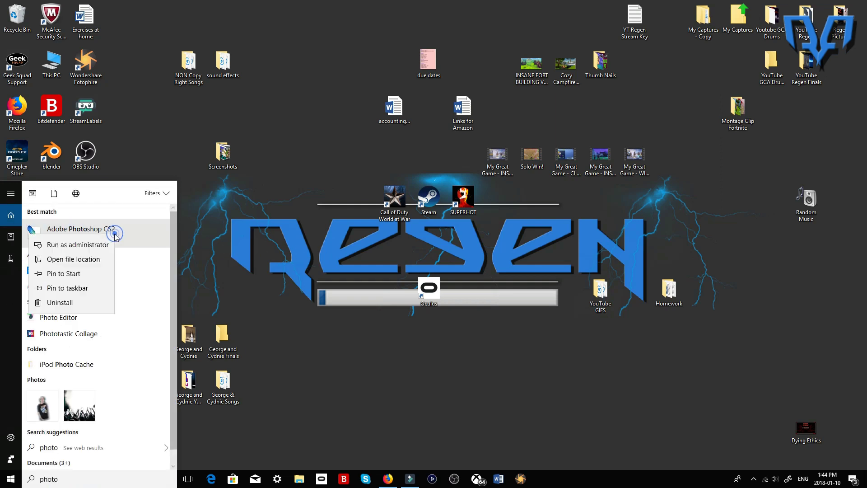
pyautogui.click(77, 288)
pyautogui.click(252, 273)
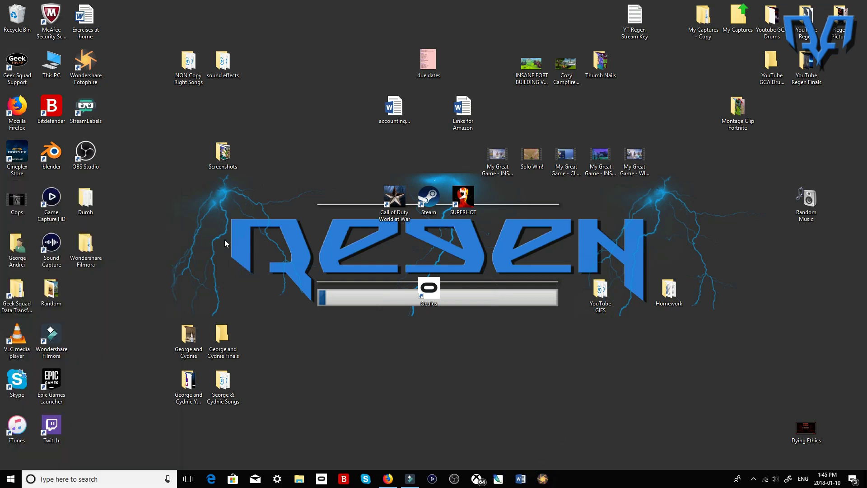
# - Launch Photoshop from the taskbar, skip registration, and dismiss the welcome and updater dialogs
pyautogui.click(498, 479)
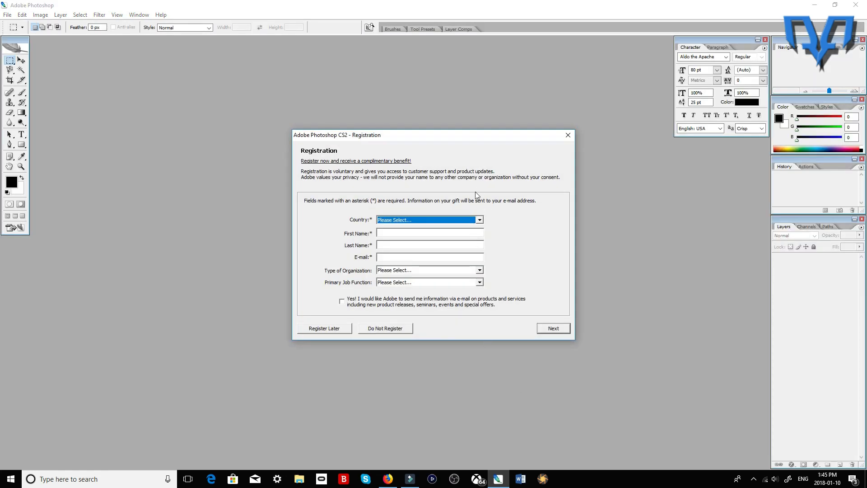
pyautogui.click(570, 138)
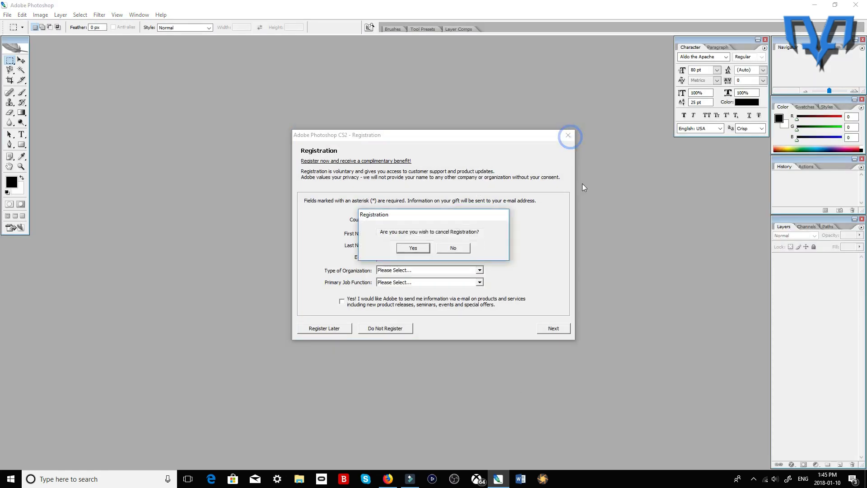
pyautogui.click(411, 250)
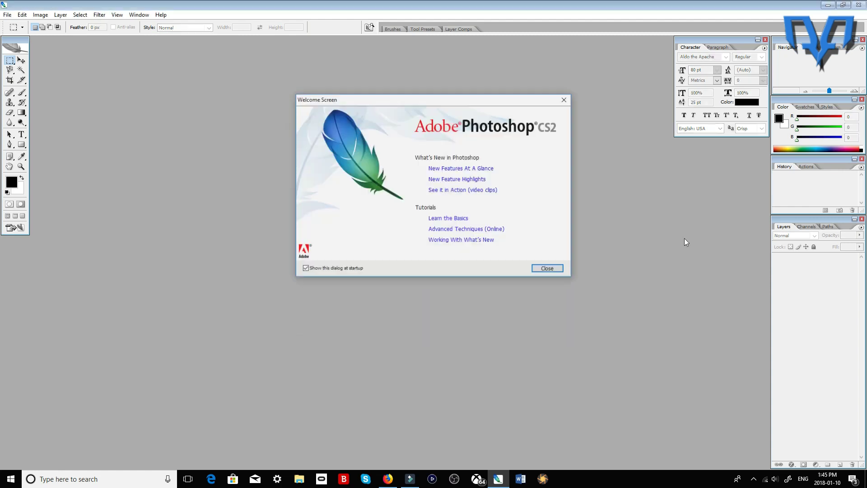
pyautogui.click(548, 269)
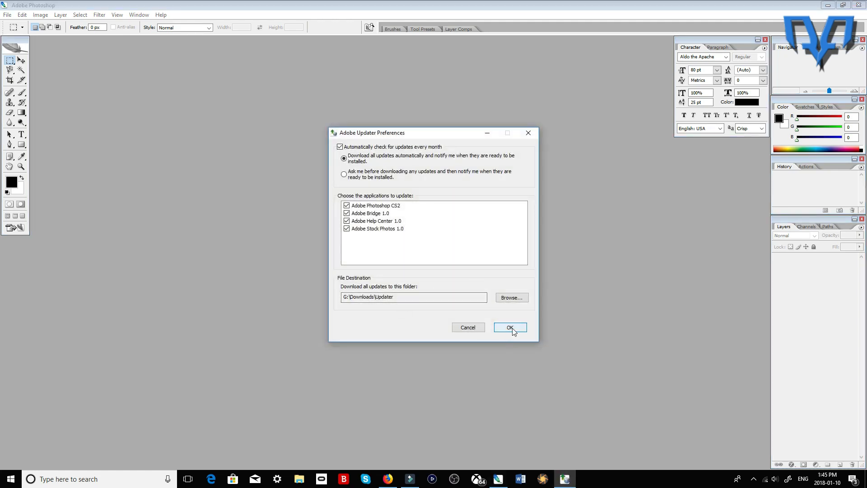
pyautogui.click(512, 329)
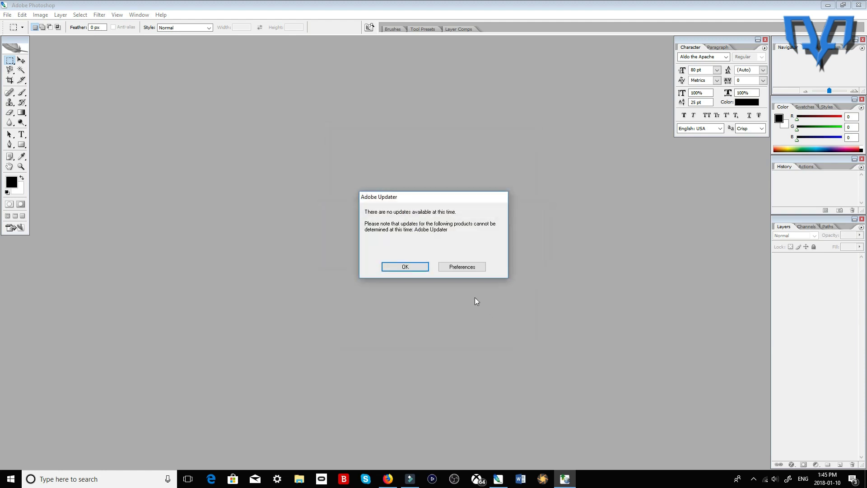
pyautogui.click(421, 270)
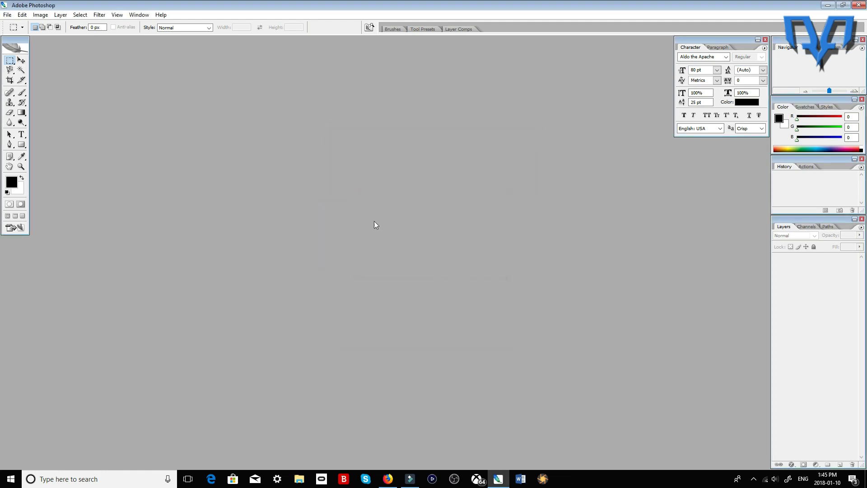
# - Bring up the file browser and dock the Character panel beside the other panels
pyautogui.doubleClick(560, 182)
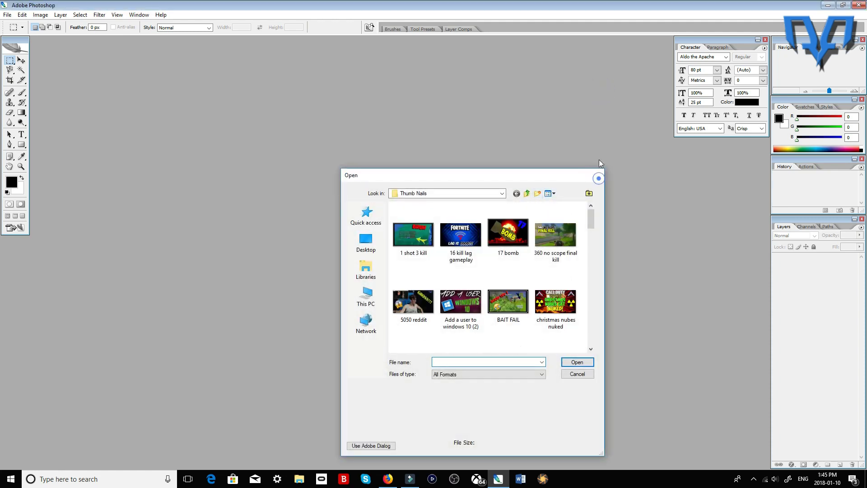
pyautogui.moveTo(716, 120); pyautogui.dragTo(717, 123)
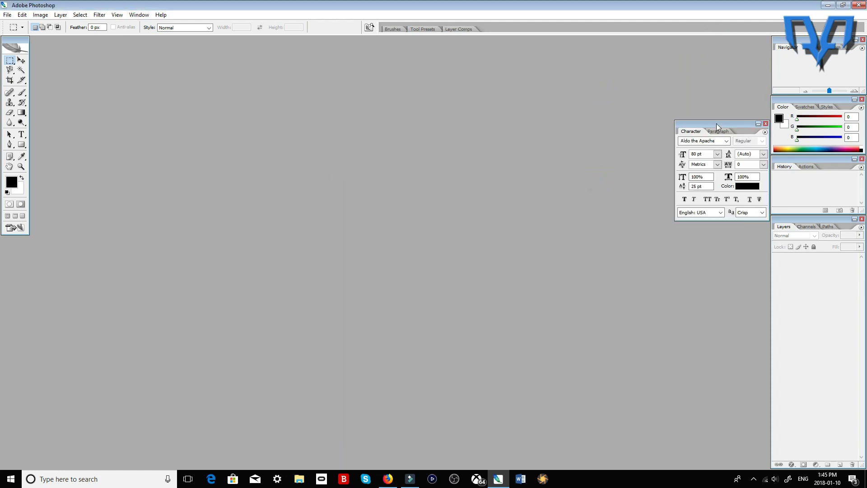
pyautogui.moveTo(725, 42); pyautogui.dragTo(725, 41)
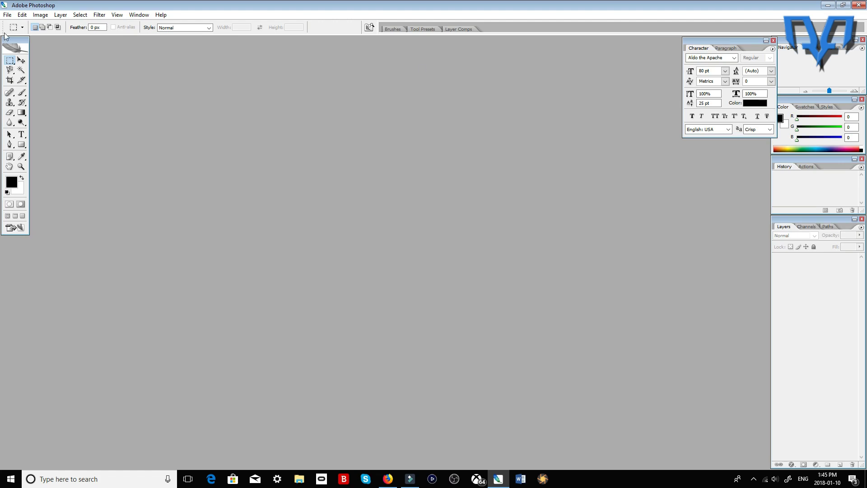
pyautogui.click(6, 14)
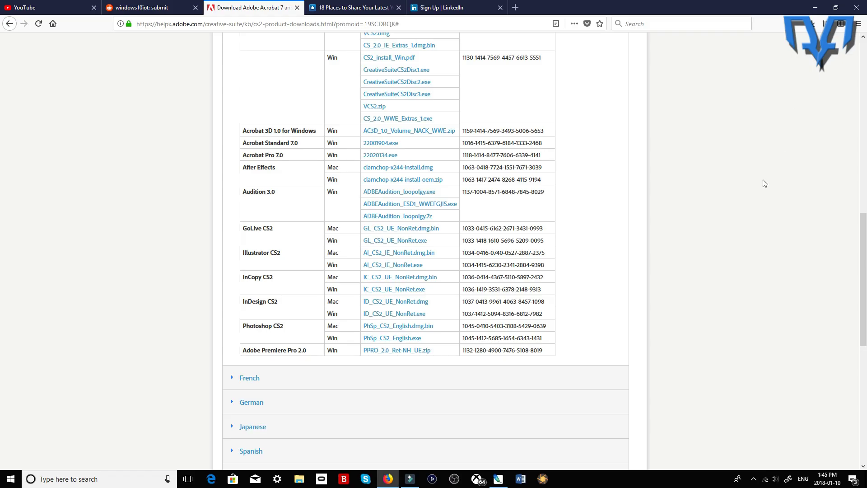
pyautogui.scroll(3, 763, 184)
pyautogui.scroll(5, 734, 232)
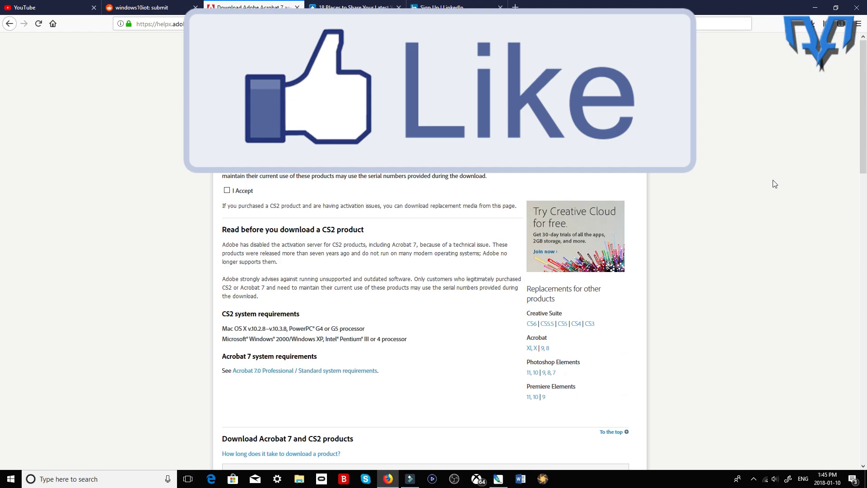